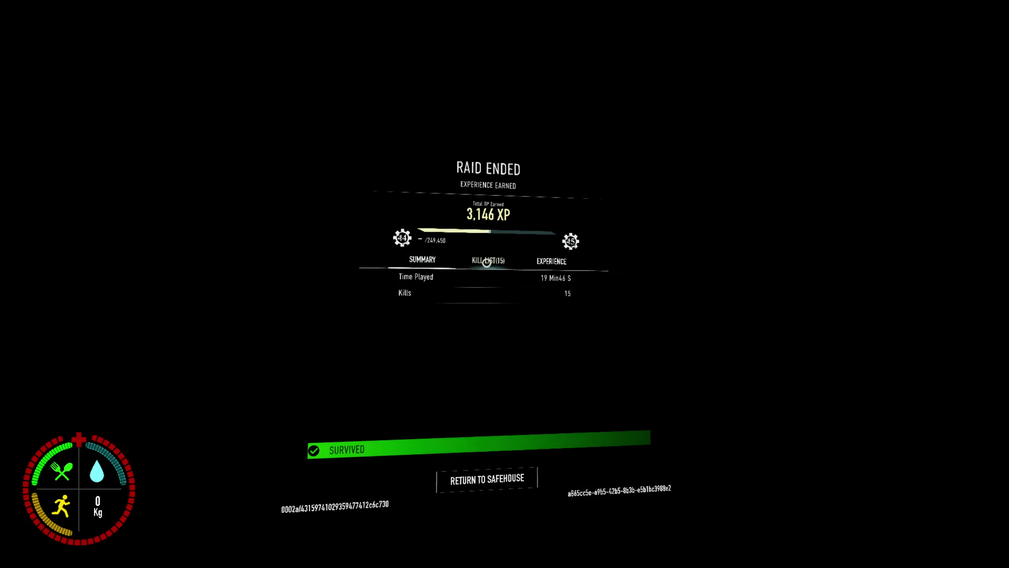
pyautogui.click(487, 261)
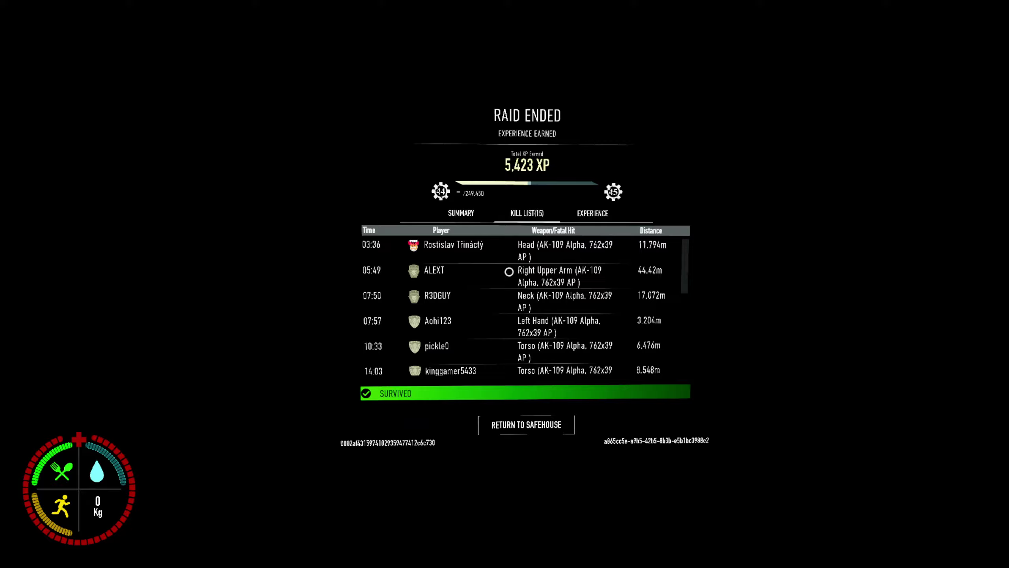
pyautogui.scroll(-3, 504, 261)
pyautogui.scroll(3, 497, 312)
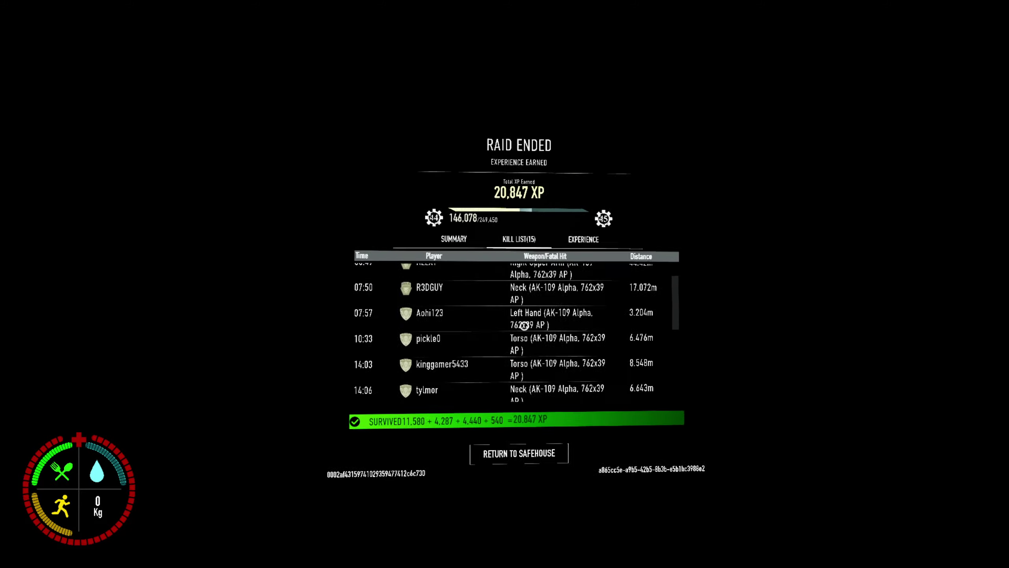
pyautogui.scroll(-1, 488, 275)
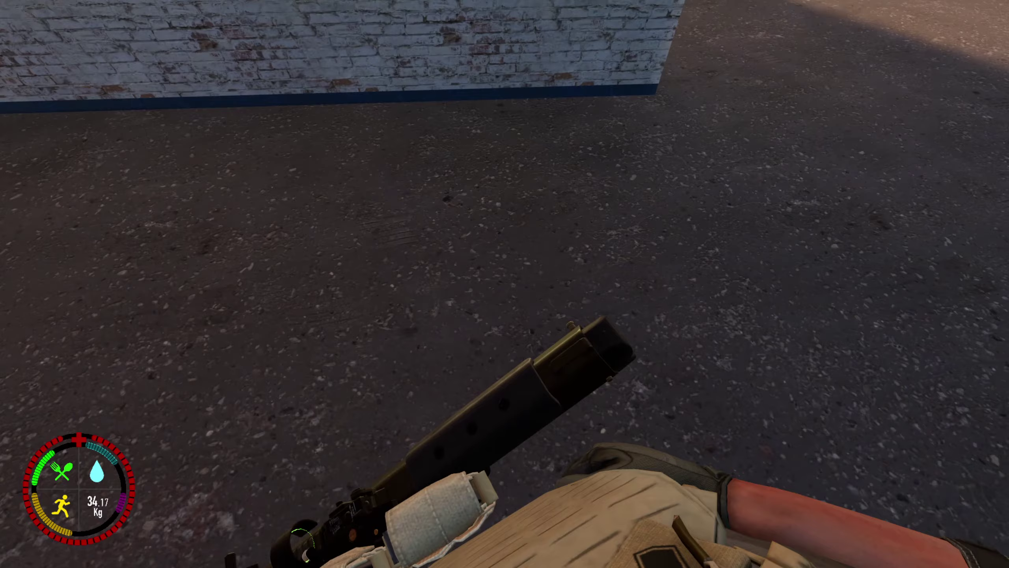
pyautogui.click(518, 444)
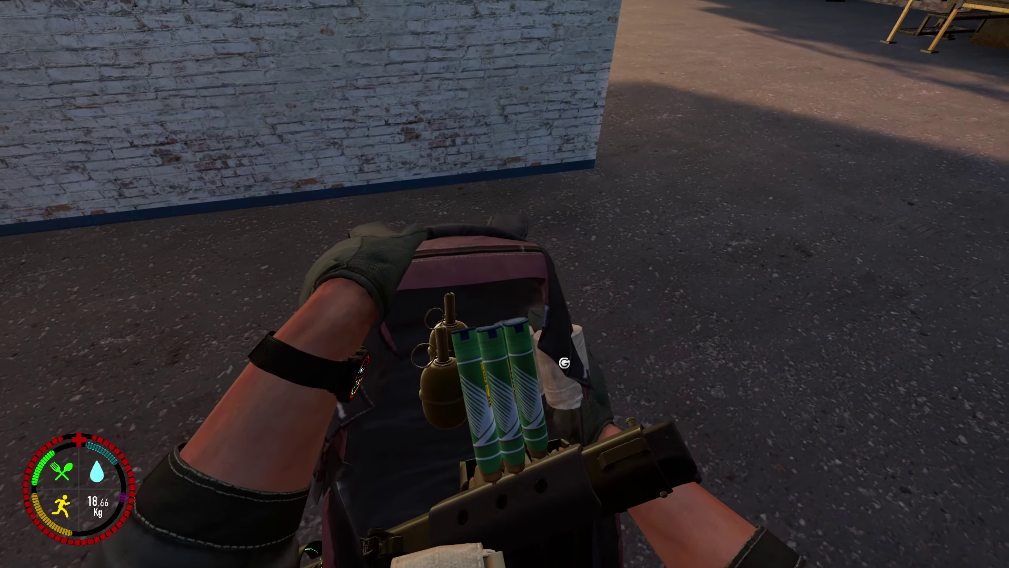